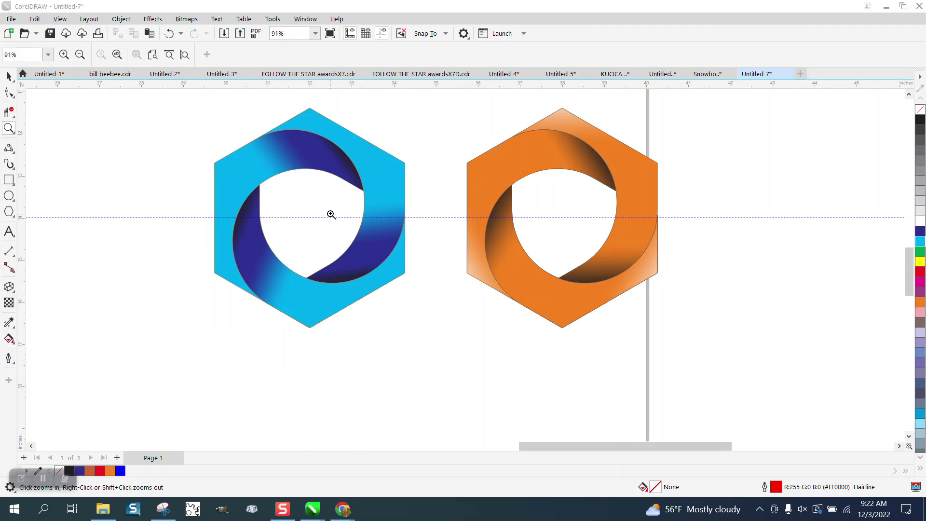
Try moving the gradient nodes on a shaded curve of the blue hexagon, then undo the changes.
left_click(13, 347)
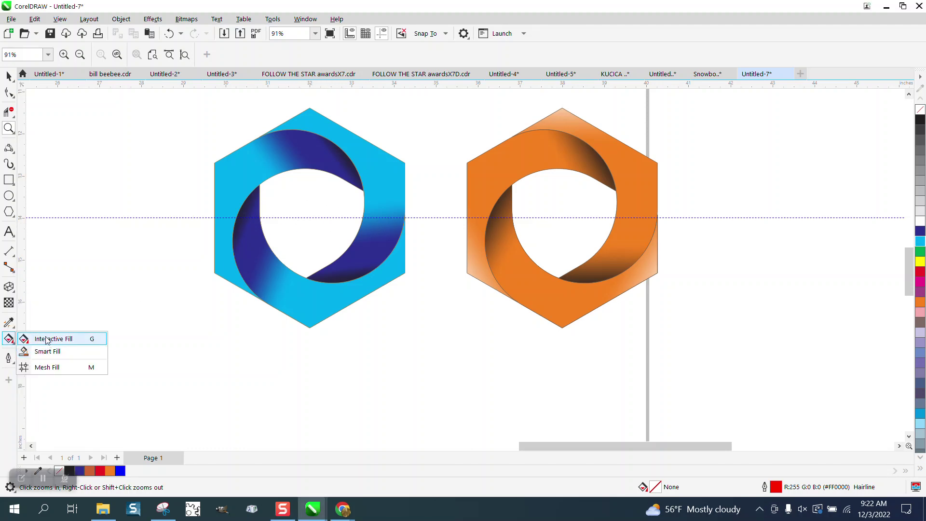
key("space")
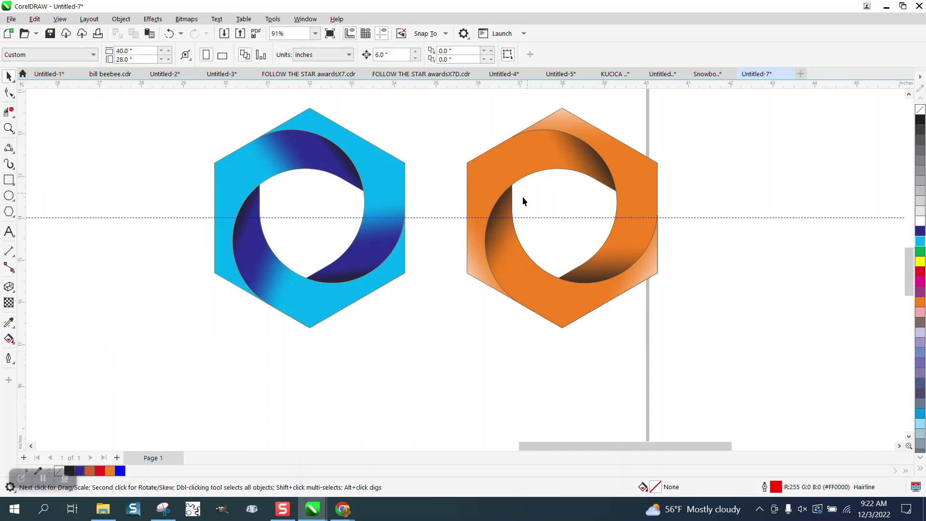
left_click(335, 317)
left_click(16, 347)
left_click(38, 337)
left_click_drag(303, 242, 285, 234)
left_click_drag(214, 205, 195, 188)
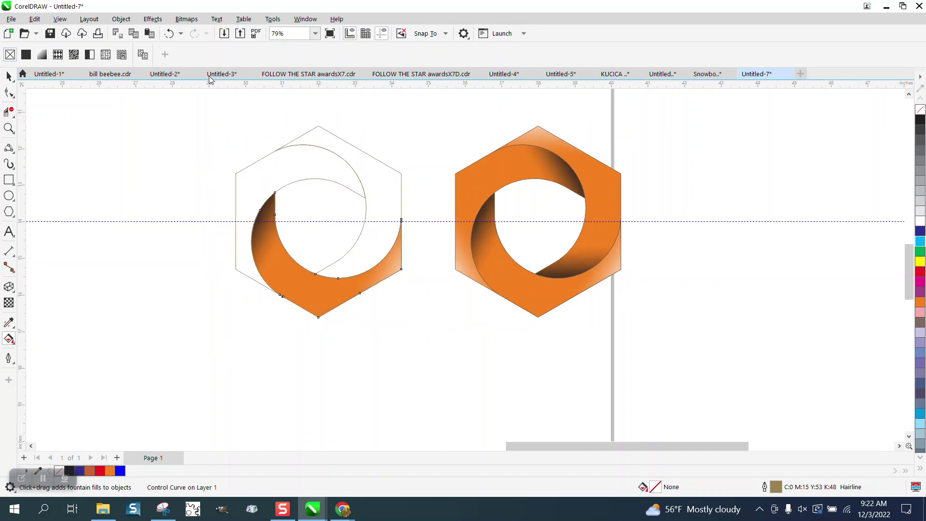
left_click(169, 34)
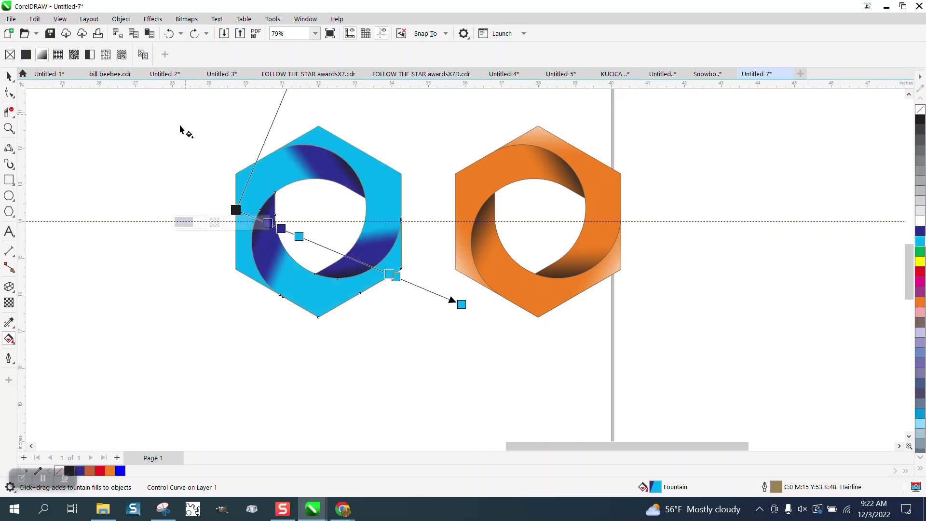
Draw a six-sided polygon left of the logos and zoom in on it.
left_click(8, 75)
scroll(468, 303, "down", 3)
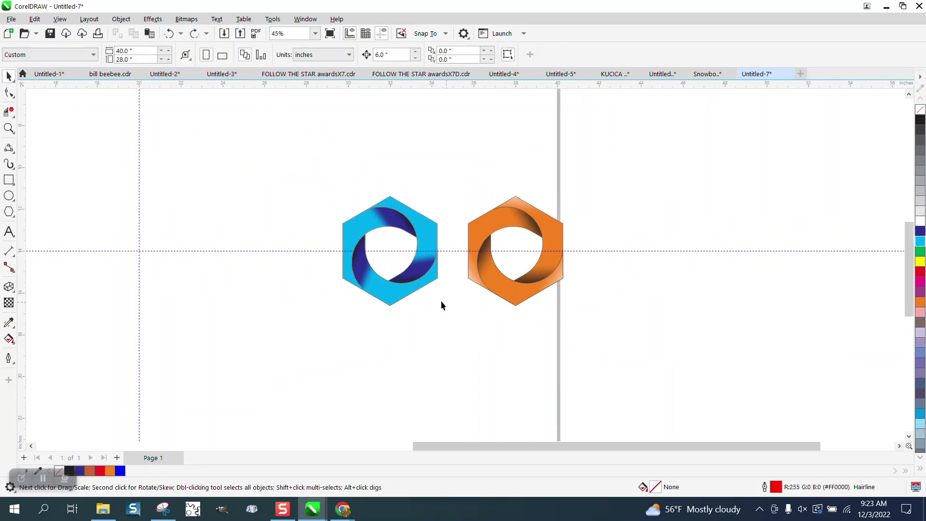
scroll(468, 307, "down", 1)
left_click(8, 211)
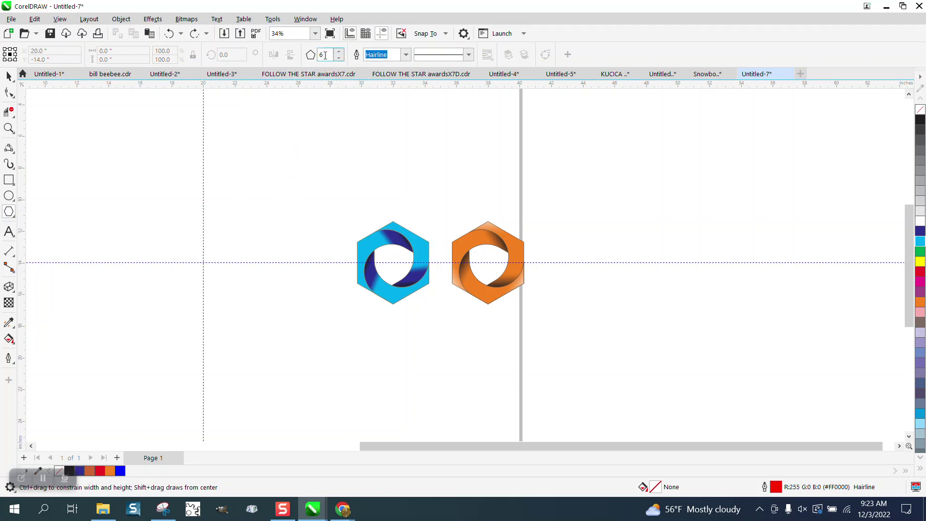
left_click_drag(264, 179, 251, 268)
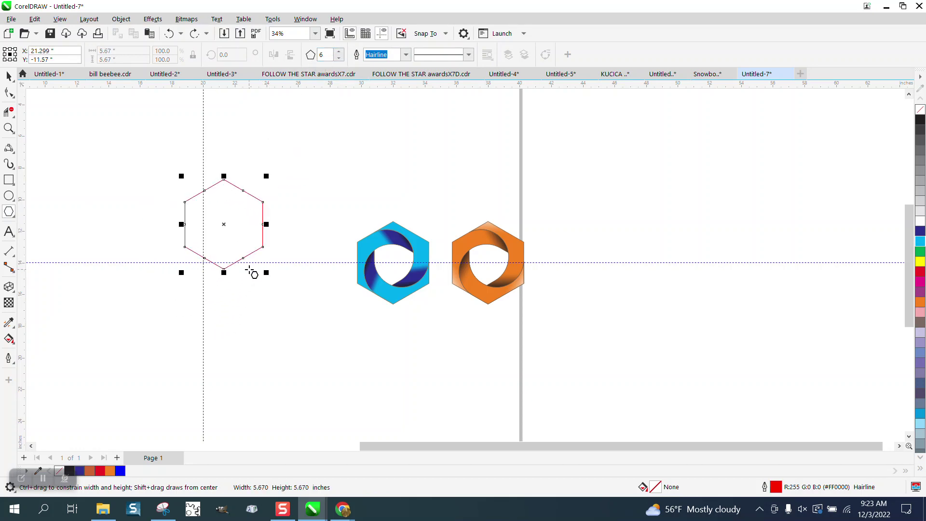
left_click(9, 128)
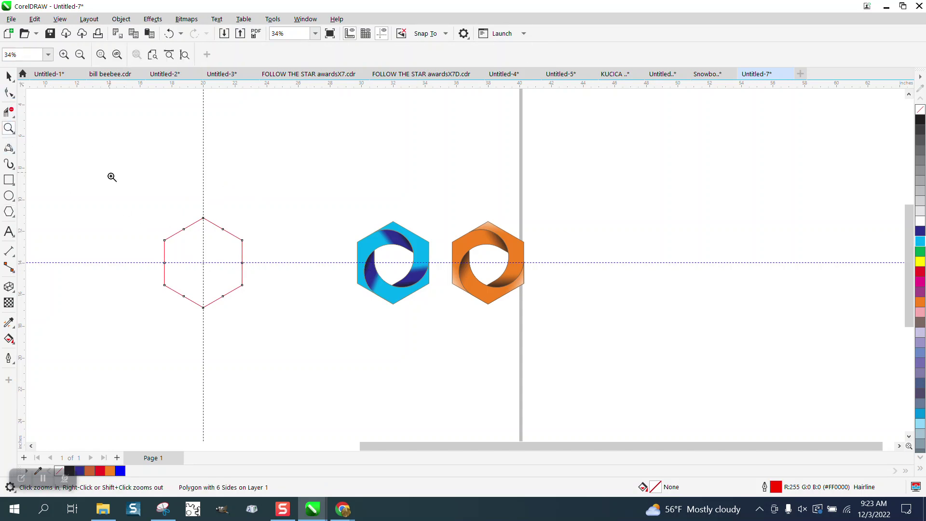
left_click(249, 268)
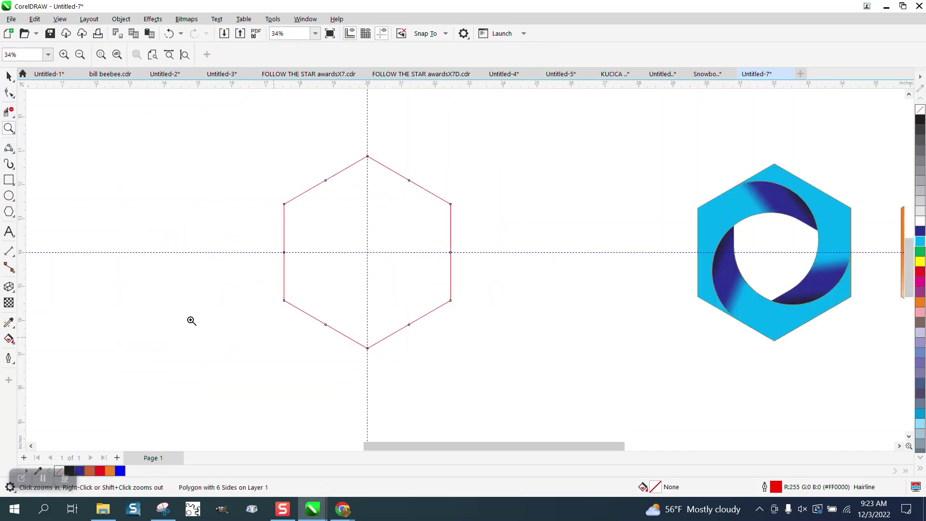
left_click(9, 180)
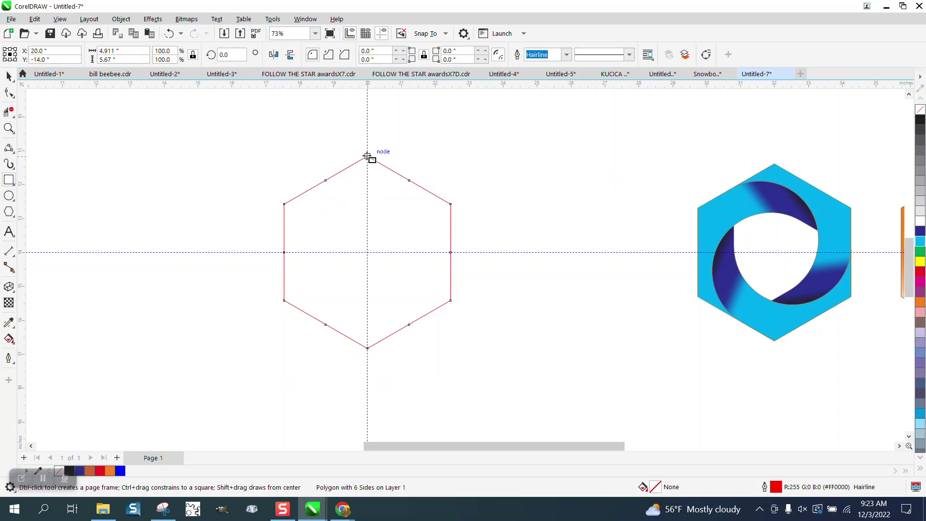
Draw a rectangle over the hexagon's centre, round its corners to 2 inches, and widen it into a pill.
left_click_drag(357, 139, 404, 312)
left_click_drag(354, 225, 339, 225)
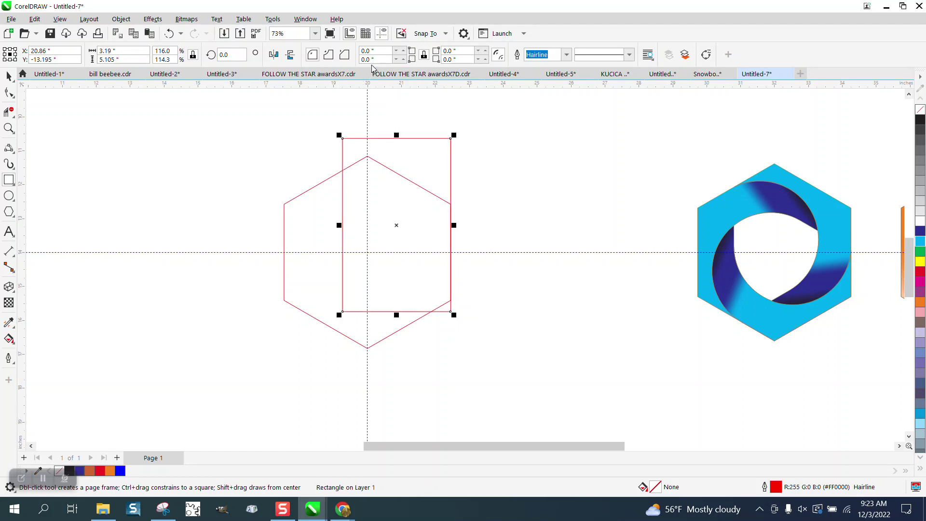
left_click(386, 51)
type("2")
key("Return")
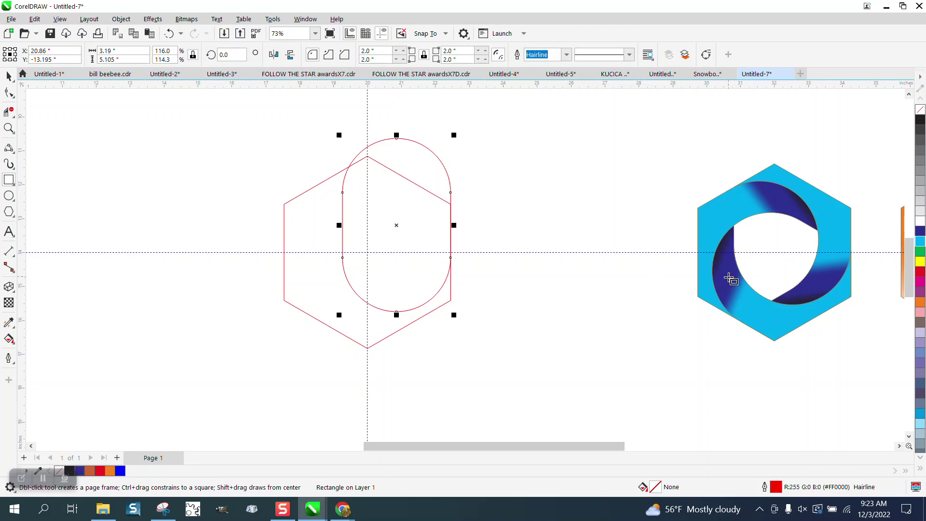
left_click_drag(340, 225, 319, 225)
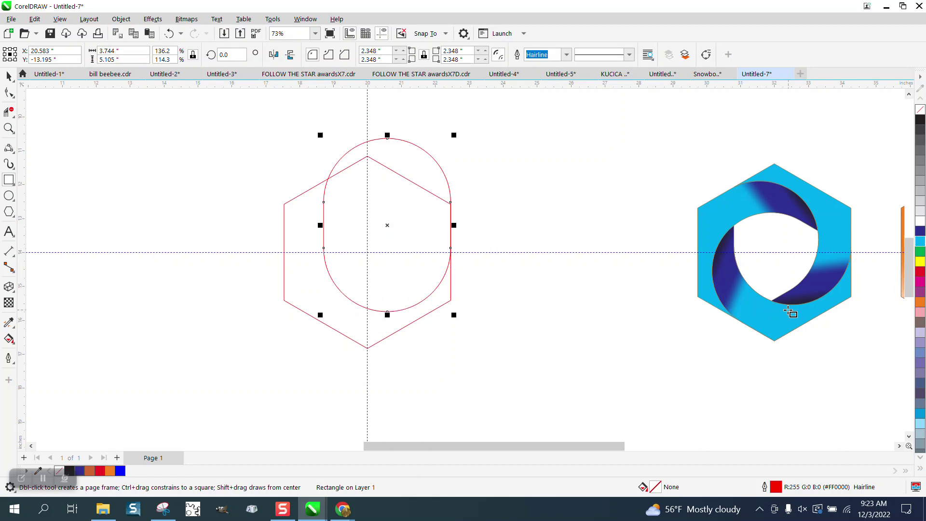
left_click(385, 225)
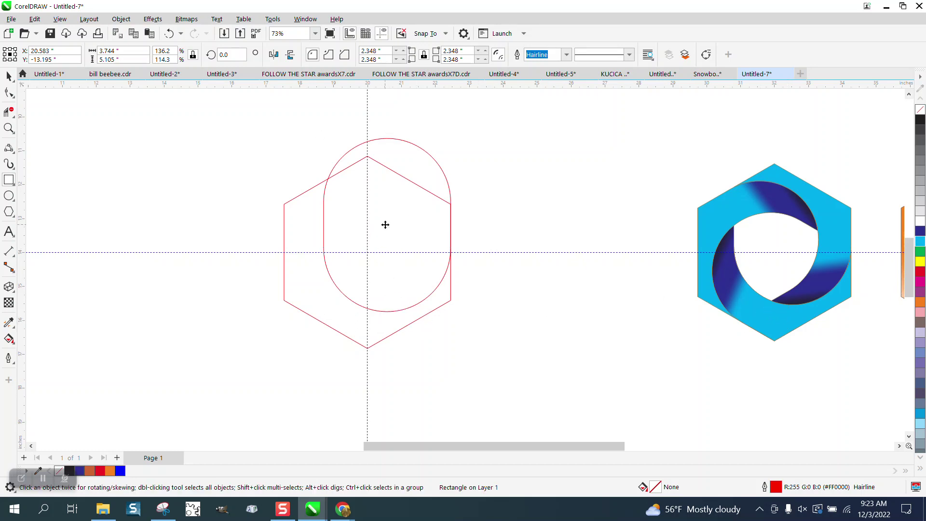
Nudge the pill up, add copies rotated 120° and 240°, and trim one intersection segment.
left_click_drag(385, 224, 385, 214)
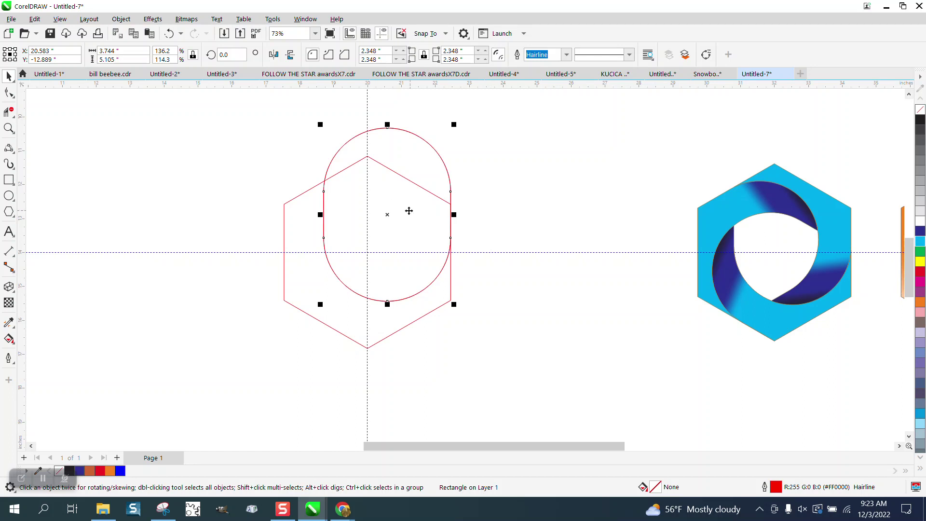
left_click(389, 212)
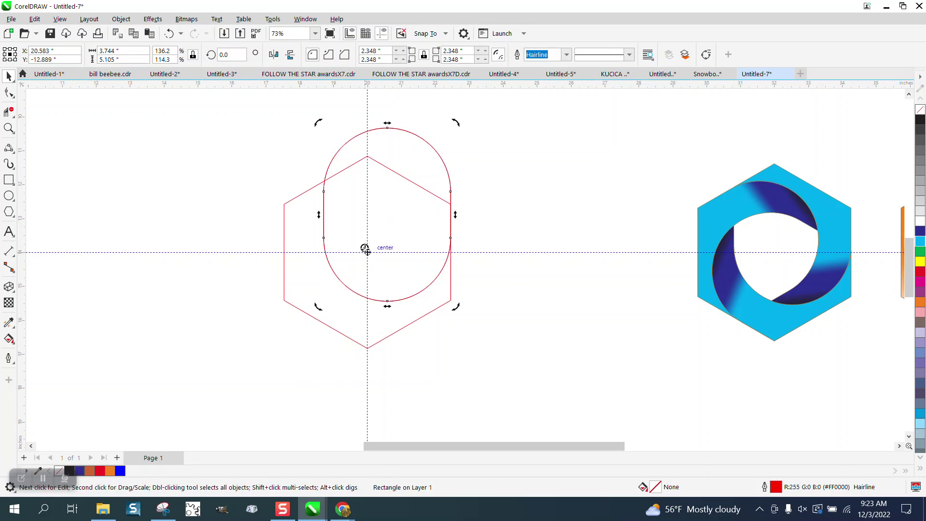
left_click(427, 143)
left_click(427, 144)
type("120")
key("Return")
key("ctrl+r")
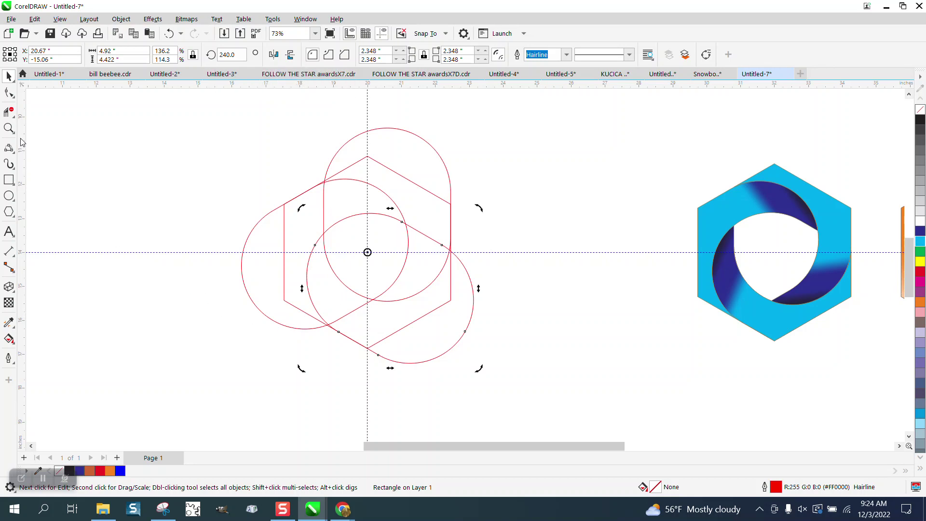
left_click(9, 113)
left_click(350, 312)
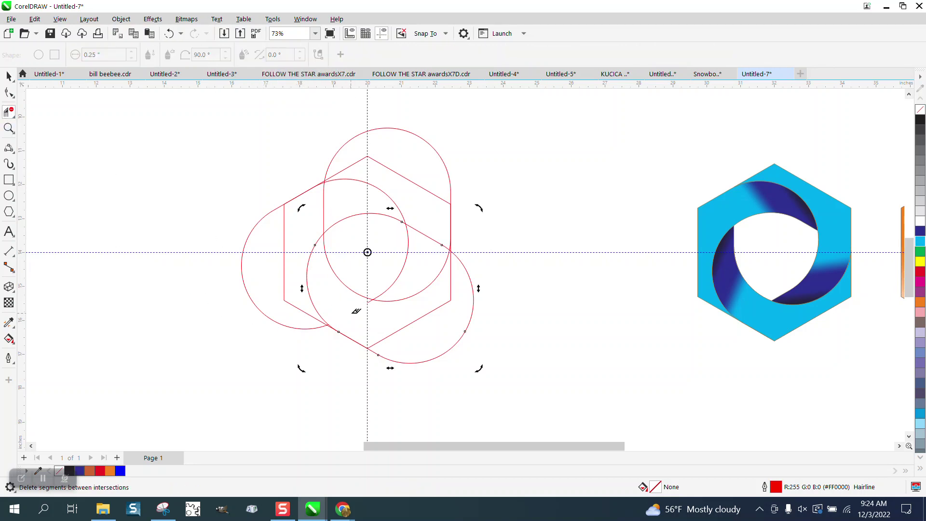
Trim a segment and Smart Fill the lower crescent region with blue.
left_click(9, 339)
left_click(13, 343)
left_click(39, 351)
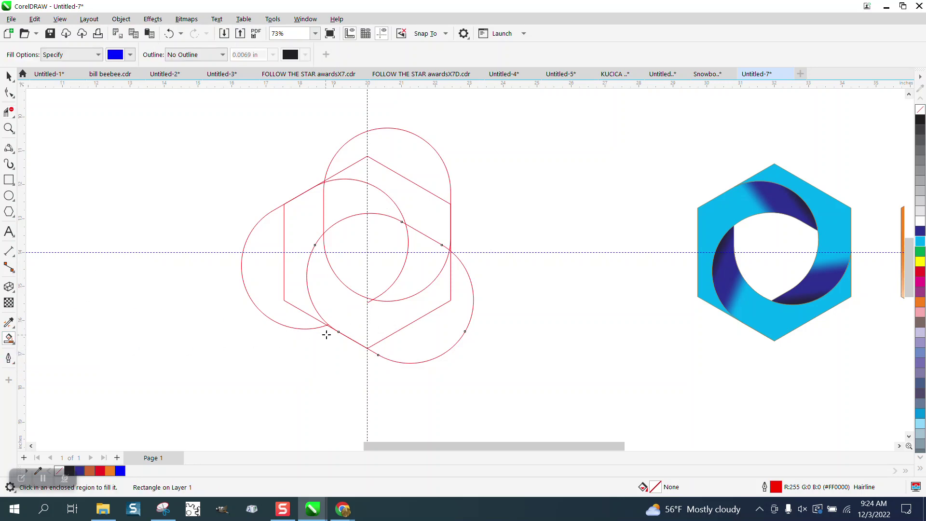
left_click(351, 319)
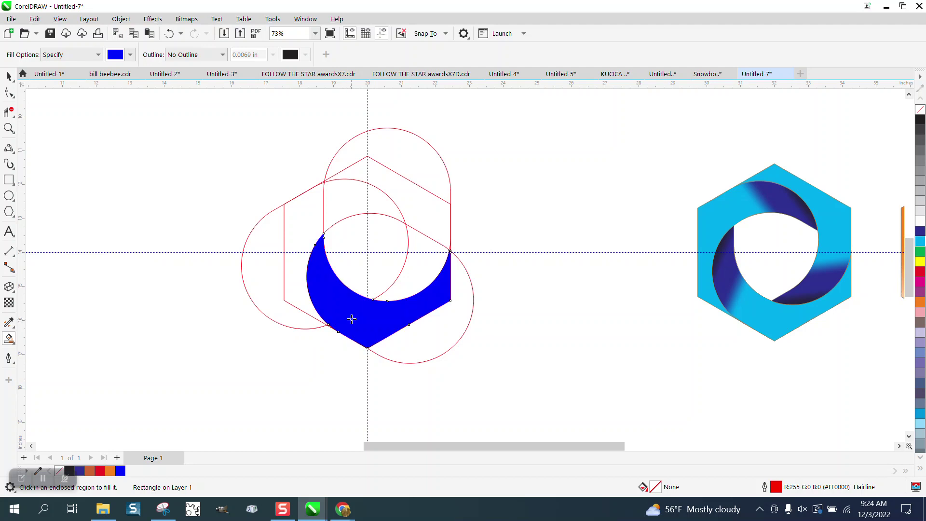
left_click(169, 33)
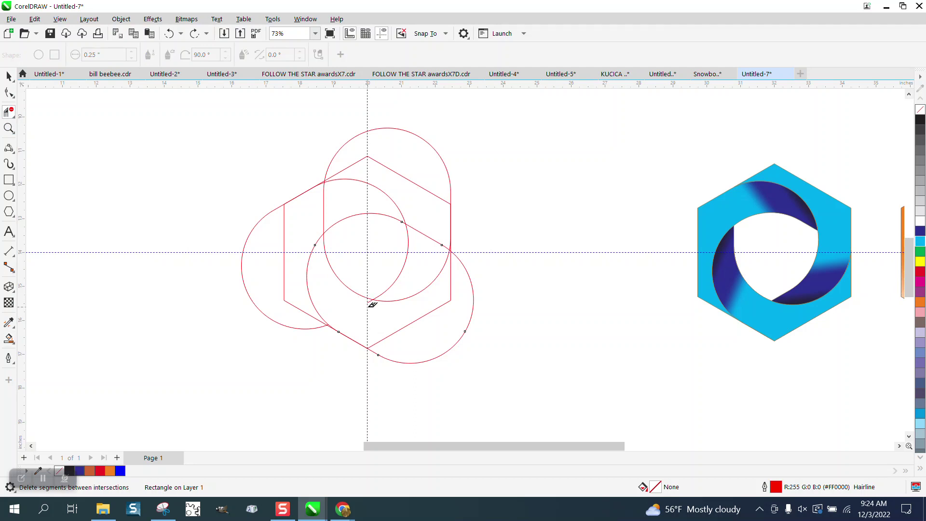
left_click(370, 301)
left_click(9, 338)
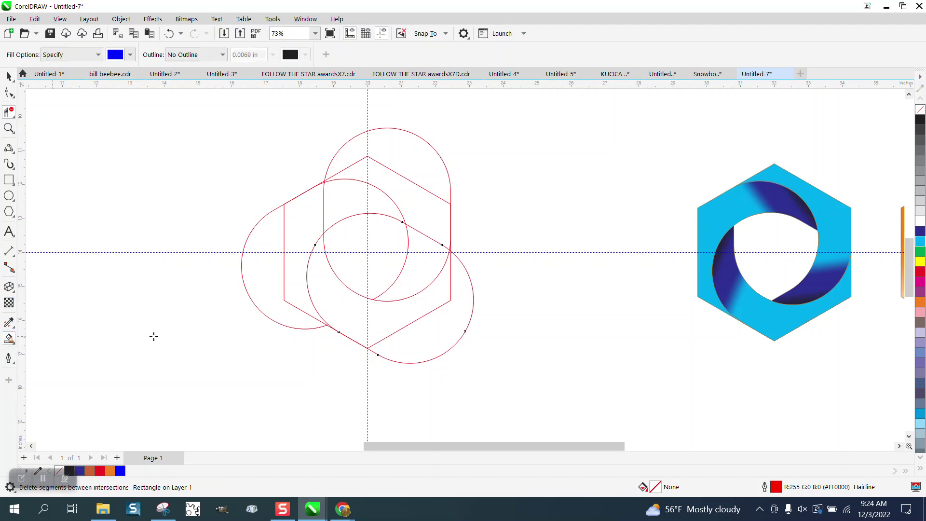
left_click(336, 307)
Move the red construction outlines far left and return the blue crescent to the centre.
key("Right")
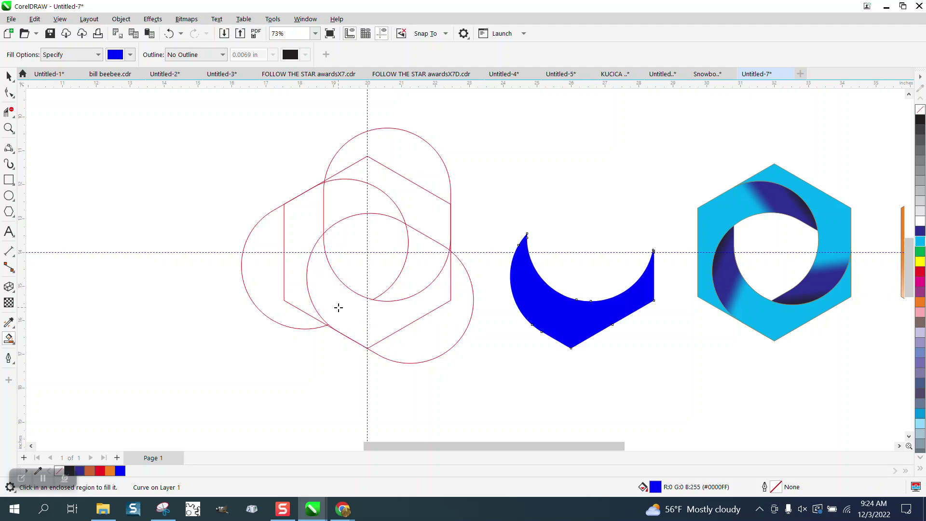
left_click(9, 76)
left_click_drag(234, 109, 514, 392)
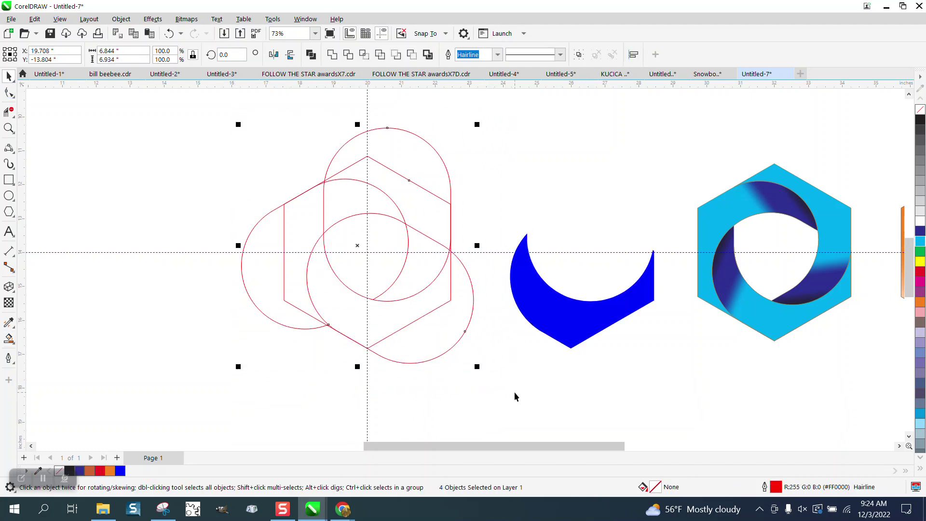
key("Left")
key("Left")
left_click(583, 336)
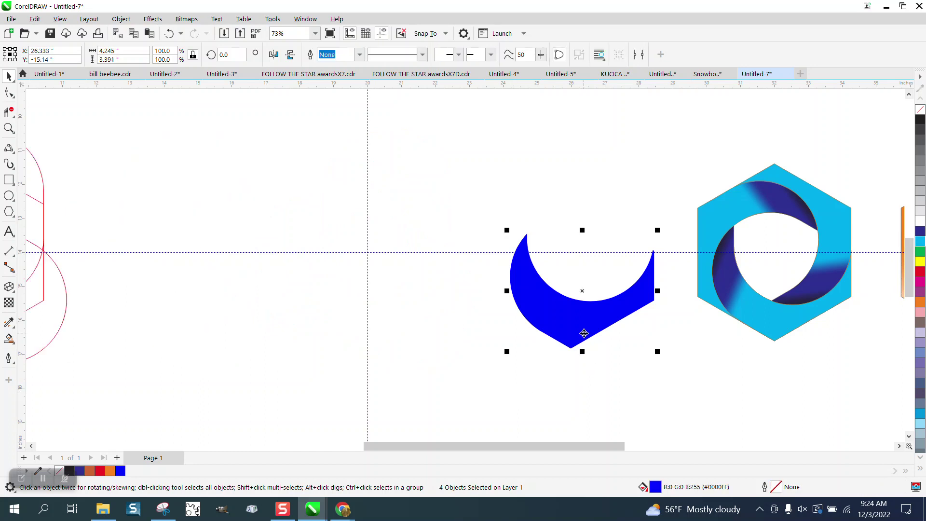
key("Left")
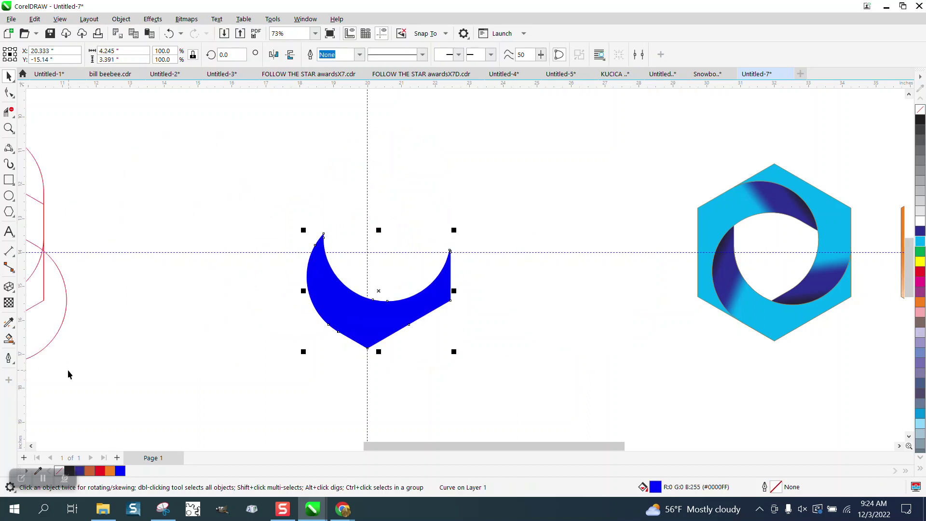
Give the crescent a linear fountain fill from dark teal to cyan, adjusting its nodes and midpoint.
left_click(15, 331)
left_click(14, 343)
left_click(33, 338)
left_click_drag(320, 283, 440, 335)
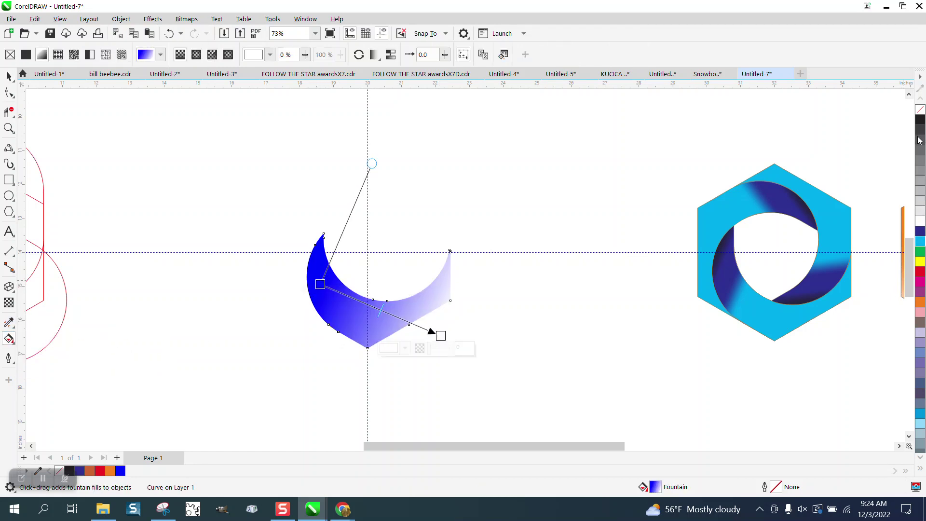
left_click_drag(919, 123, 314, 245)
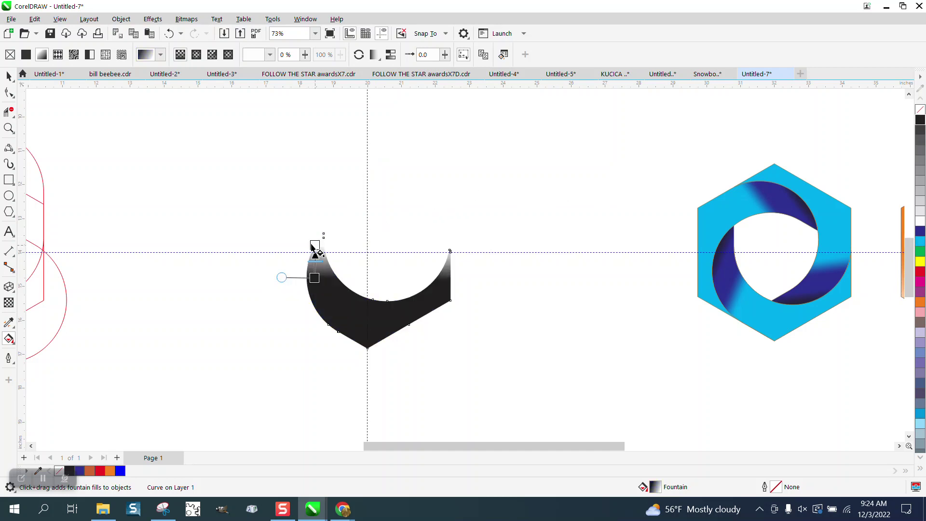
left_click(169, 33)
left_click_drag(923, 245, 440, 336)
left_click_drag(320, 283, 292, 259)
left_click_drag(370, 300, 327, 276)
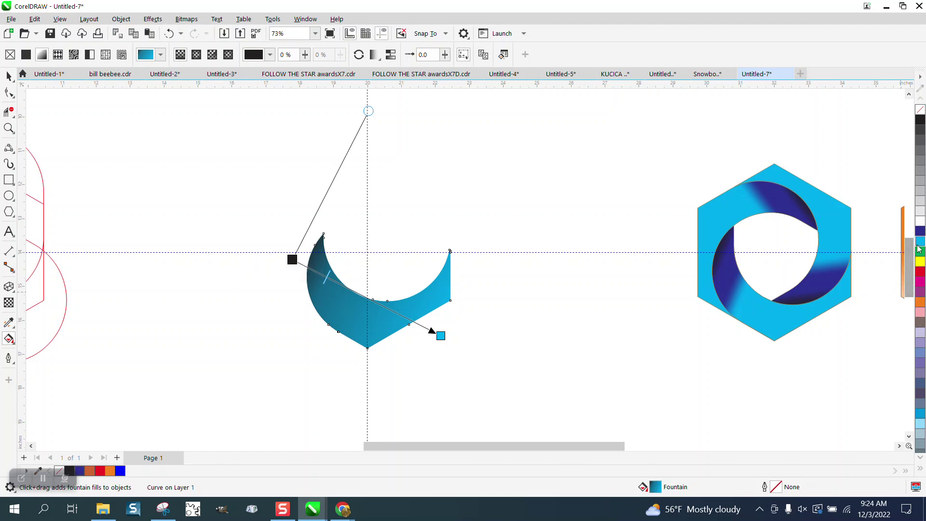
double_click(374, 300)
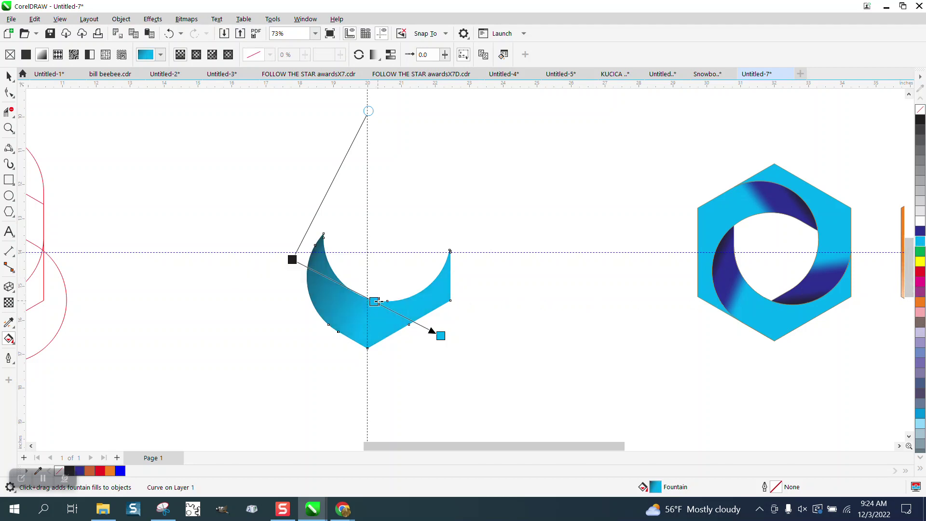
left_click_drag(292, 259, 297, 263)
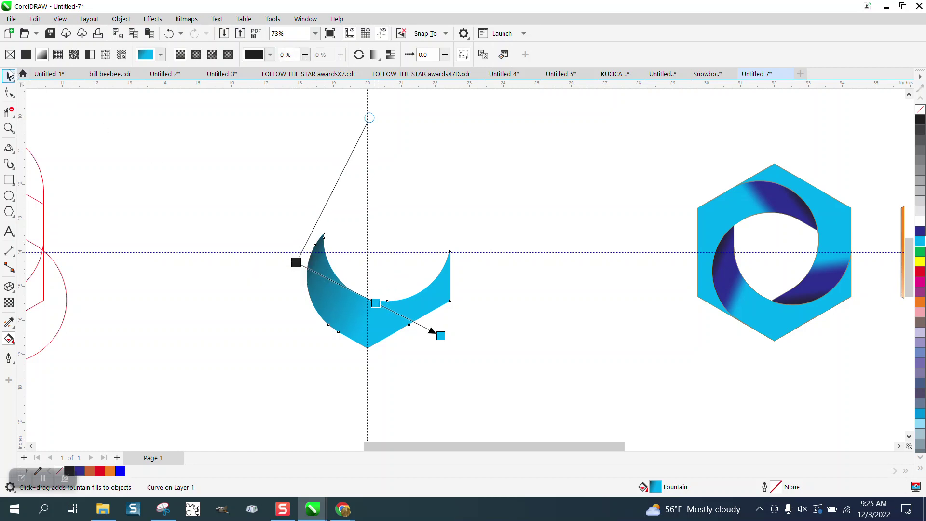
left_click(9, 76)
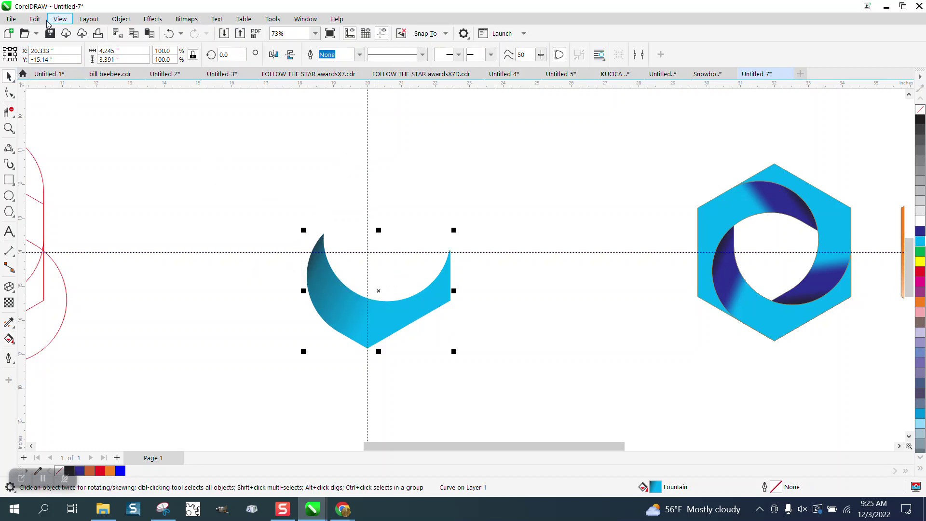
Clone the crescent, pivot it on the hexagon centre, and add copies at 120° and 240°.
left_click(34, 19)
left_click(56, 177)
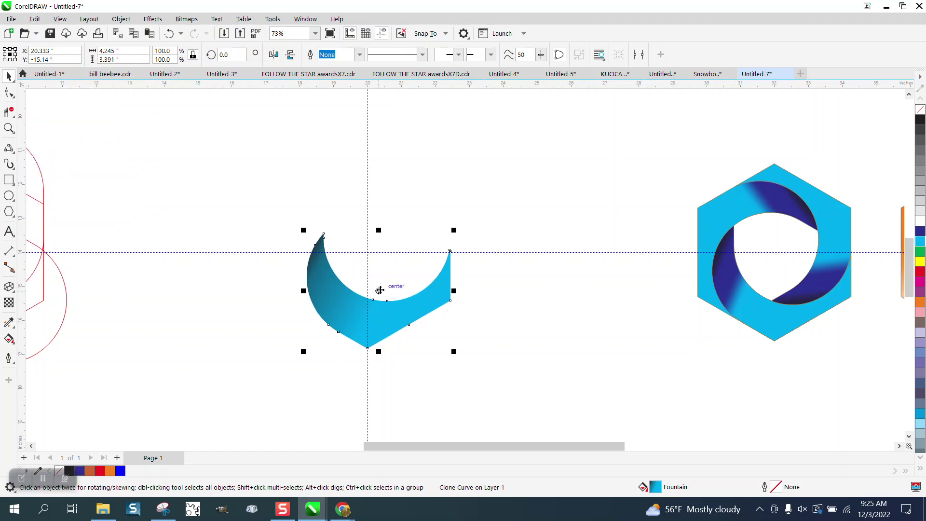
left_click(379, 291)
left_click_drag(378, 290, 365, 256)
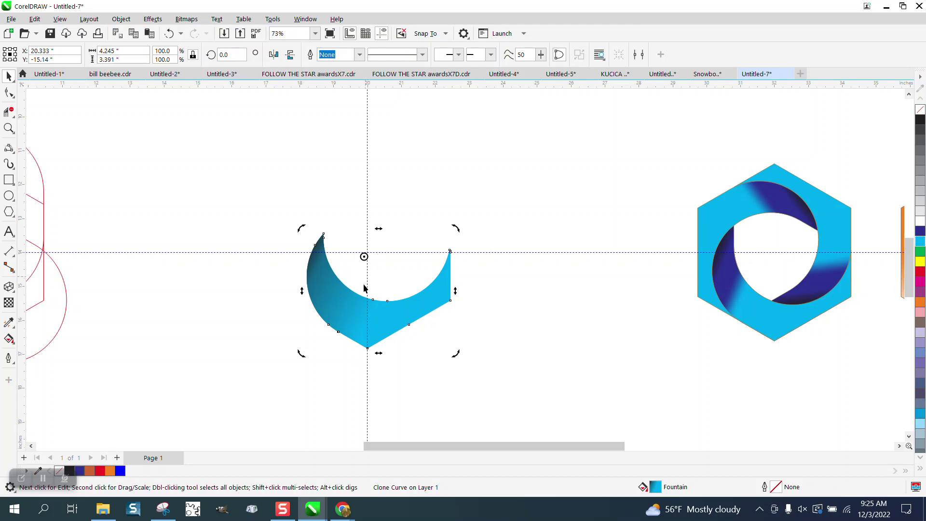
left_click(361, 303)
left_click(359, 303)
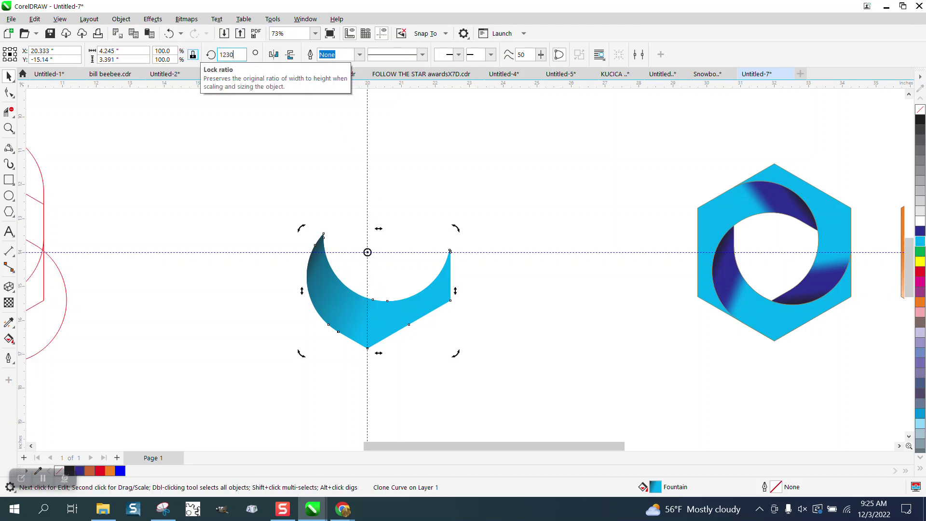
left_click(240, 57)
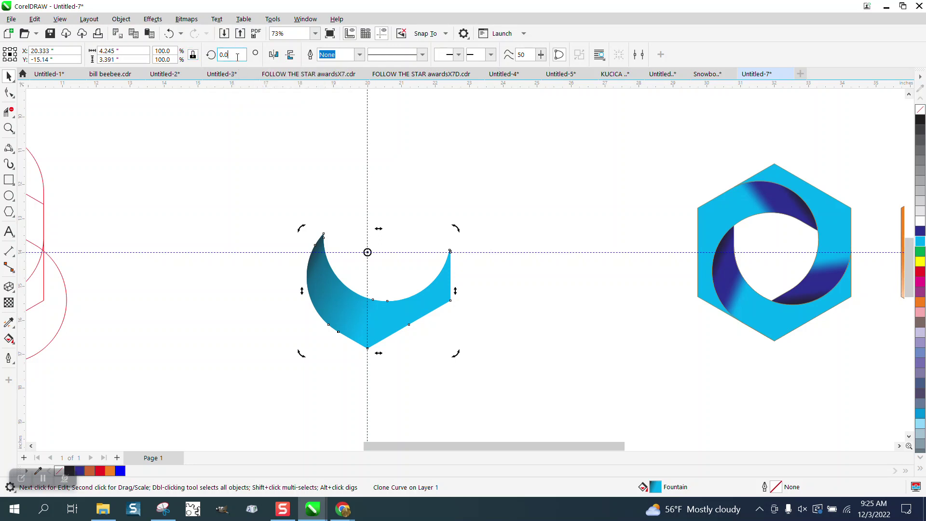
type("120")
key("Return")
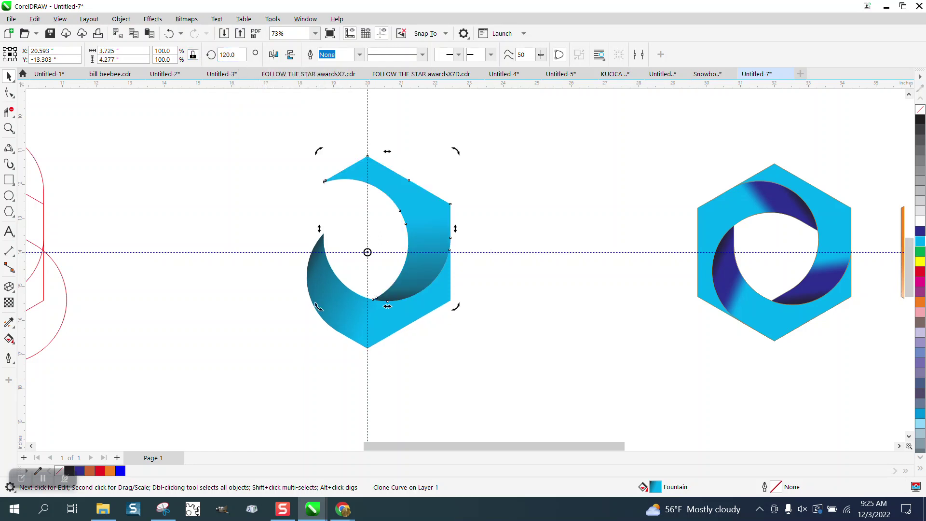
key("ctrl+r")
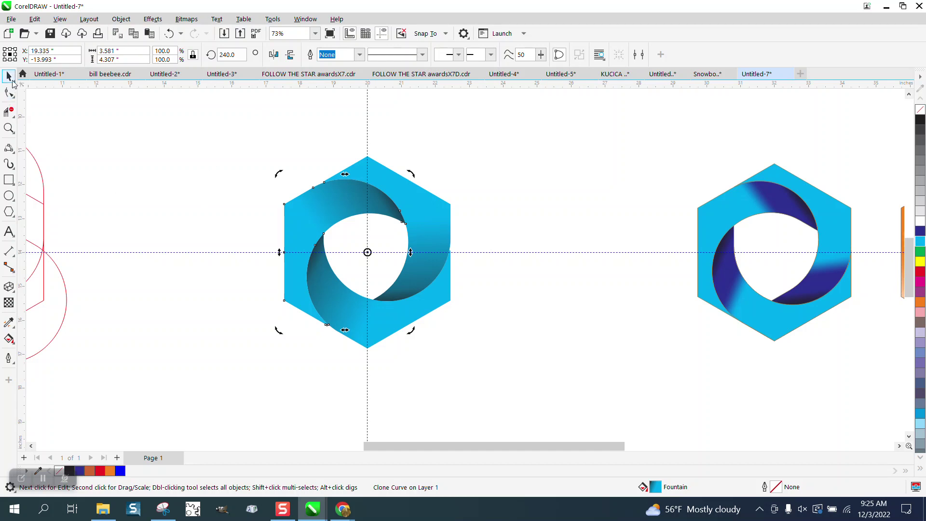
left_click_drag(227, 146, 625, 396)
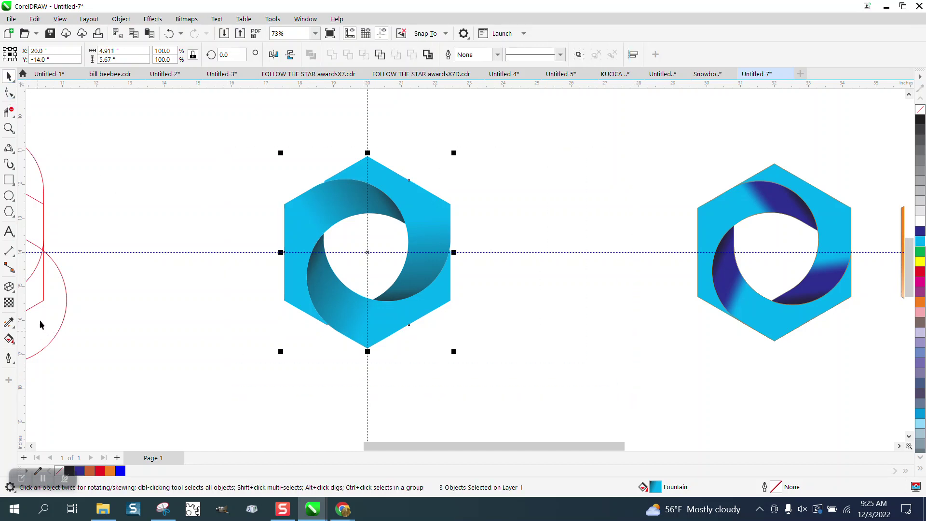
Shift one crescent's gradient midpoint and add a red stop so the pieces shade red to cyan.
left_click(304, 359)
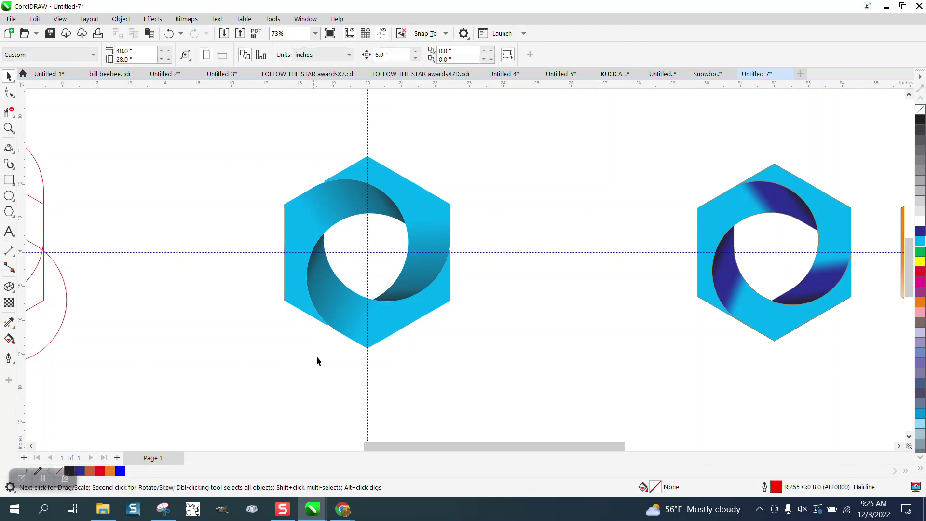
left_click(362, 327)
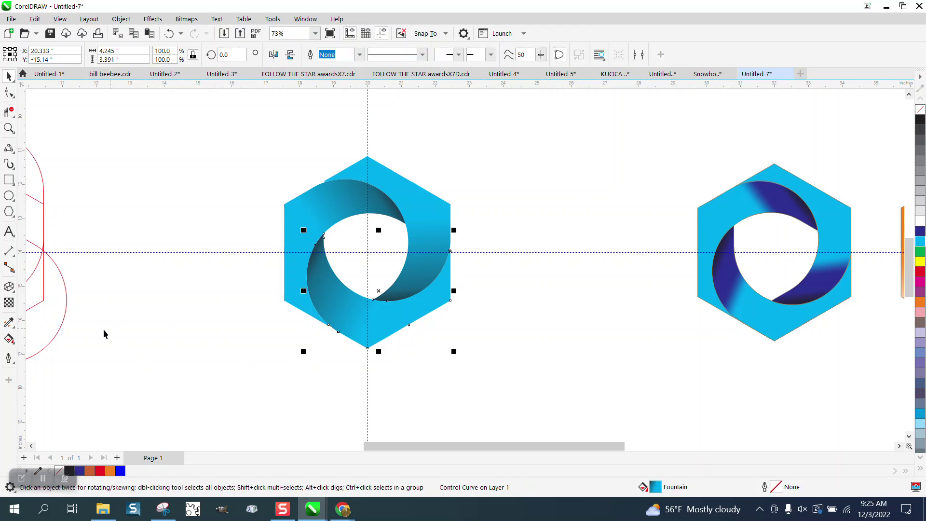
left_click(14, 341)
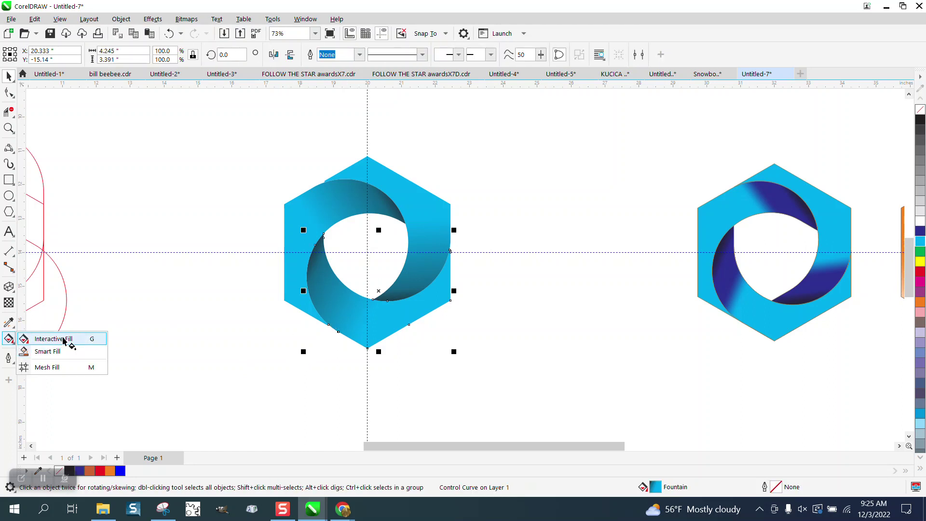
left_click(62, 339)
mouse_move(391, 312)
left_mouse_down()
mouse_move(374, 301)
mouse_move(405, 317)
mouse_move(370, 303)
mouse_move(391, 312)
left_mouse_up()
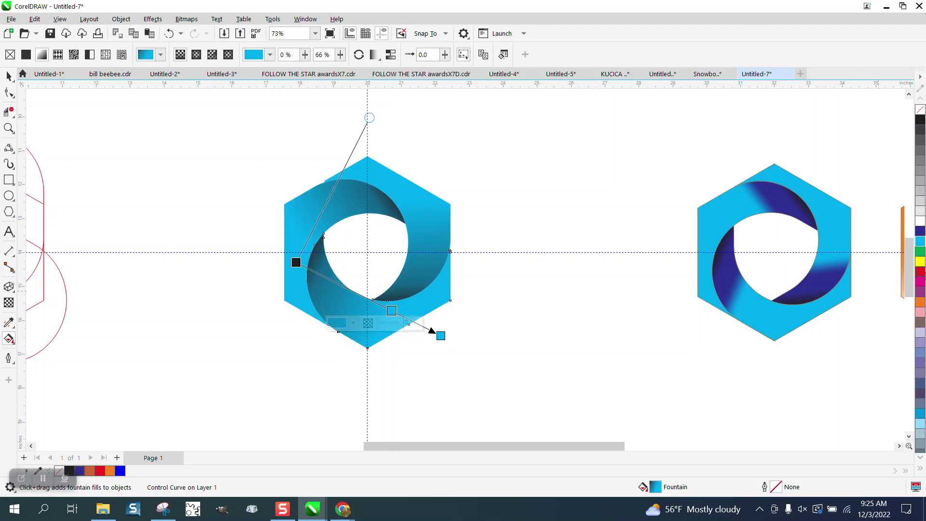
left_click_drag(922, 274, 331, 255)
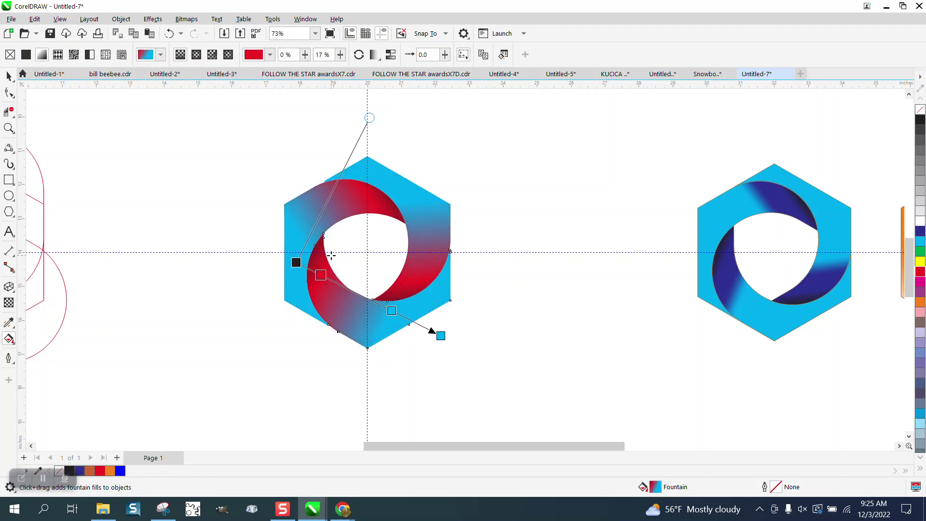
left_click(9, 76)
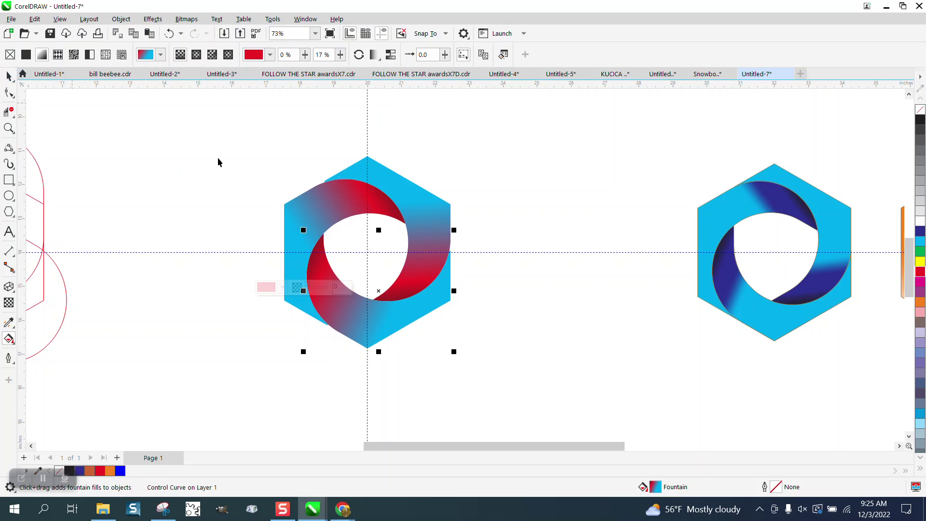
left_click(238, 173)
scroll(309, 192, "down", 2)
Zoom in on the blue hexagon logo, select it, and show its gradient fill controls.
left_click(9, 128)
left_click_drag(602, 162, 755, 319)
scroll(465, 264, "down", 2)
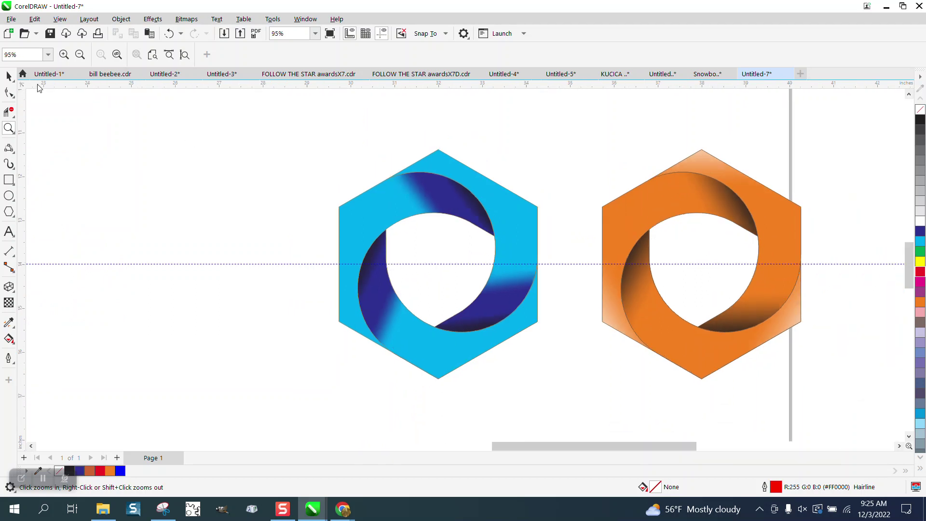
left_click(9, 76)
left_click(690, 346)
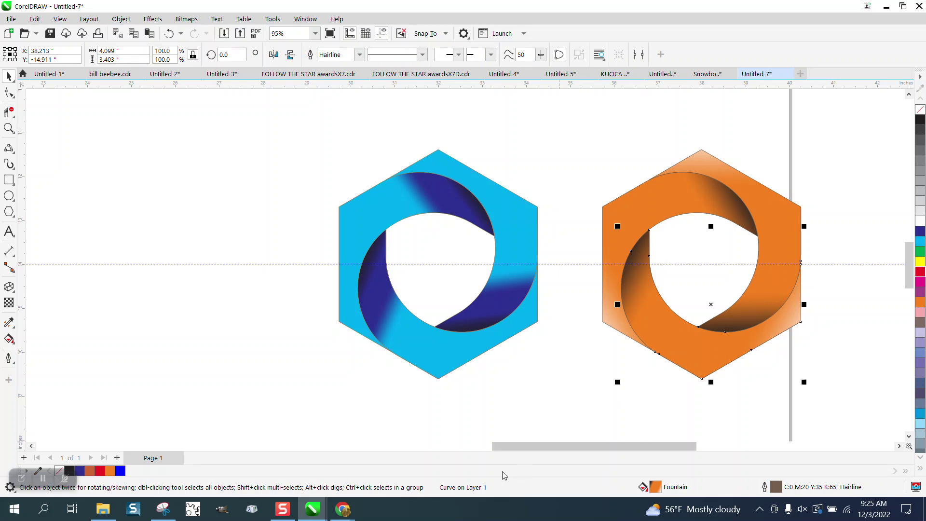
left_click(452, 361)
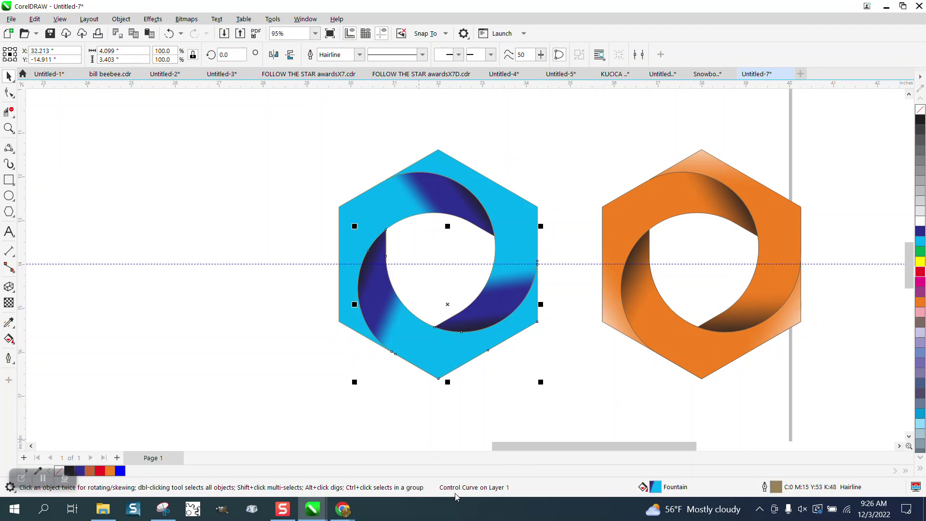
left_click(703, 362)
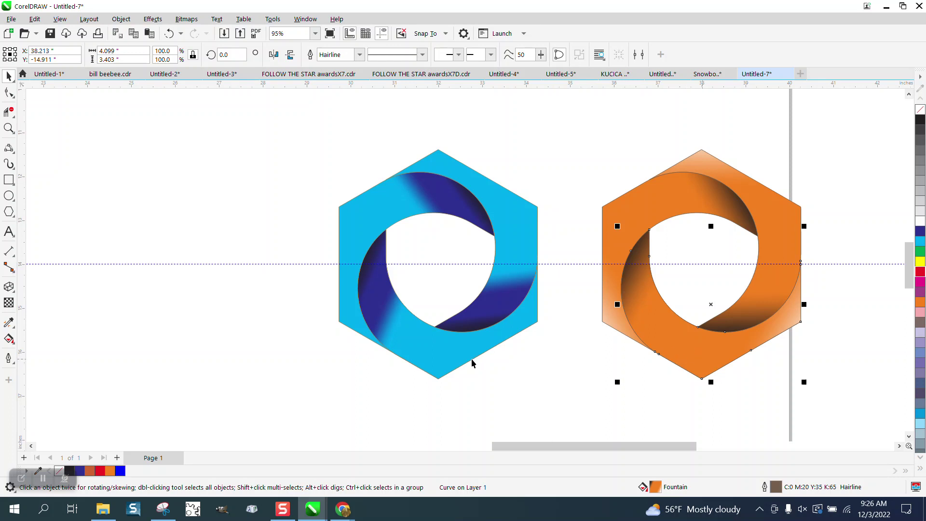
left_click(453, 363)
left_click(9, 339)
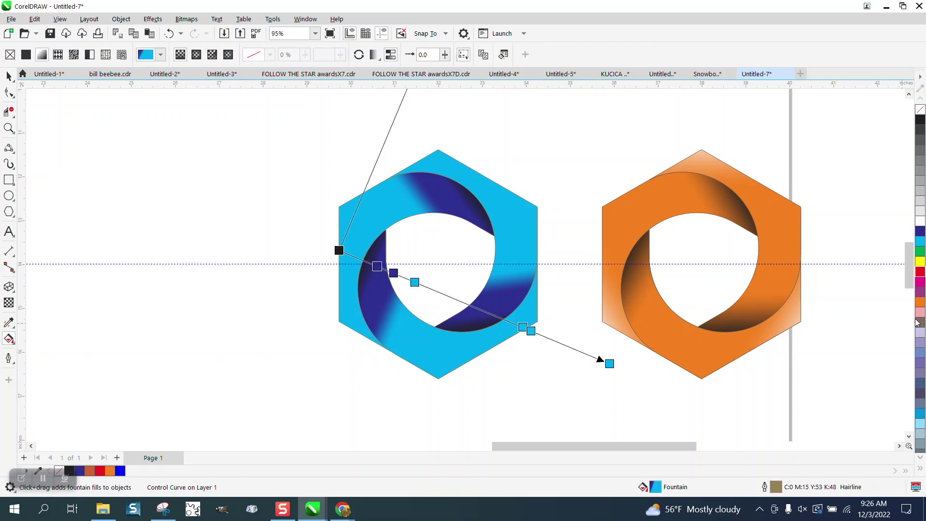
Turn the blue logo's gradient stops green with dark shading, and apply Smooth blending.
left_click_drag(922, 254, 610, 363)
left_click_drag(920, 252, 531, 330)
left_click_drag(922, 251, 521, 323)
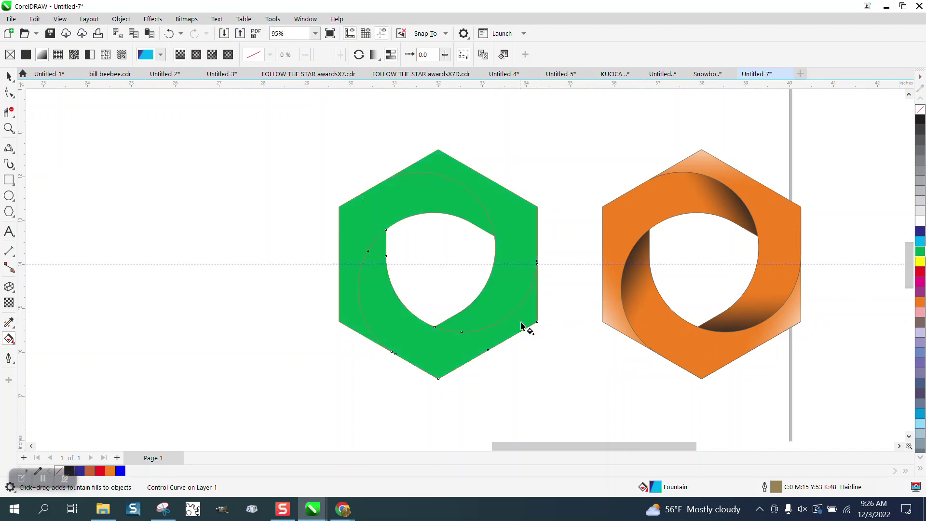
left_click(169, 35)
left_click_drag(921, 256, 522, 327)
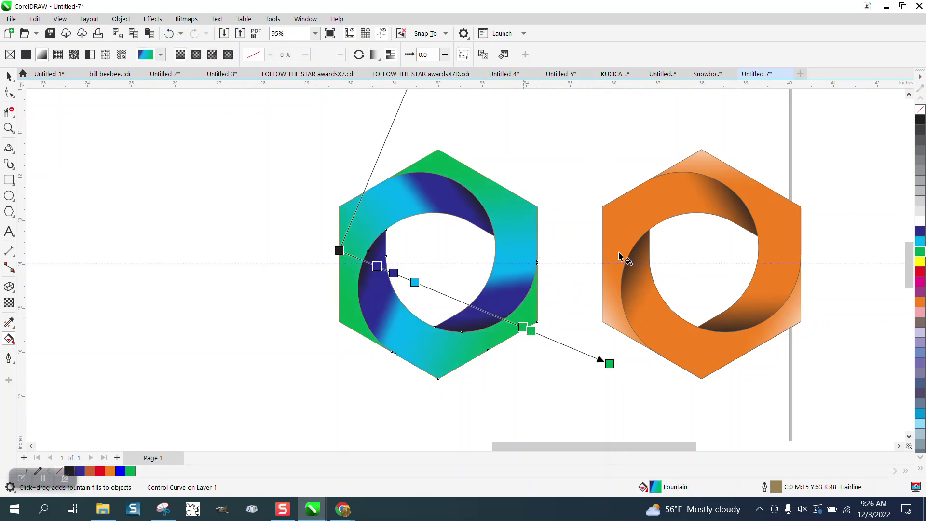
left_click_drag(637, 291, 416, 282)
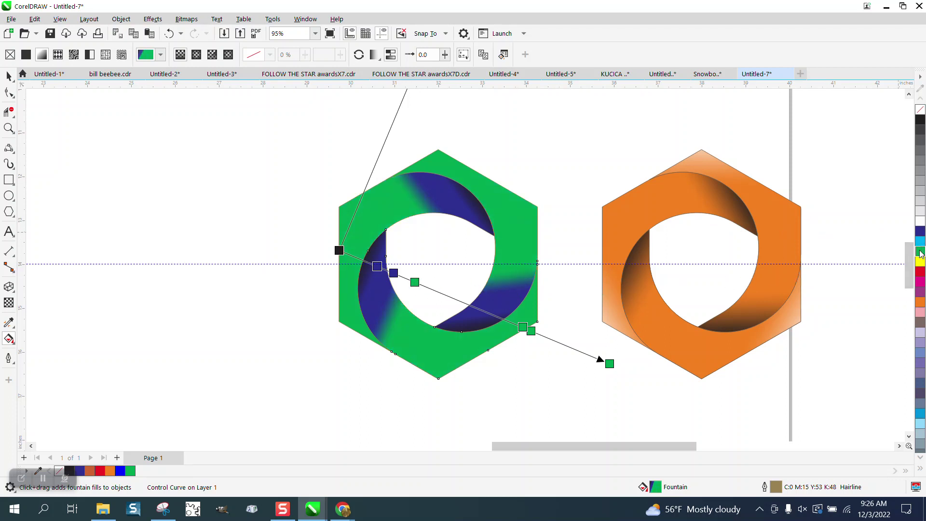
left_click_drag(726, 282, 394, 273)
mouse_move(919, 253)
left_mouse_down()
mouse_move(899, 265)
mouse_move(473, 286)
mouse_move(347, 258)
mouse_move(340, 269)
left_mouse_up()
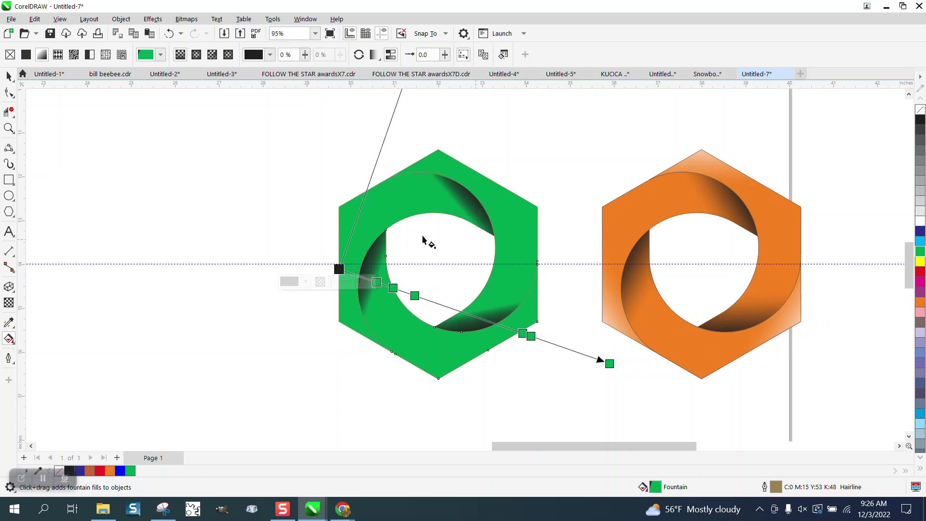
left_click(391, 56)
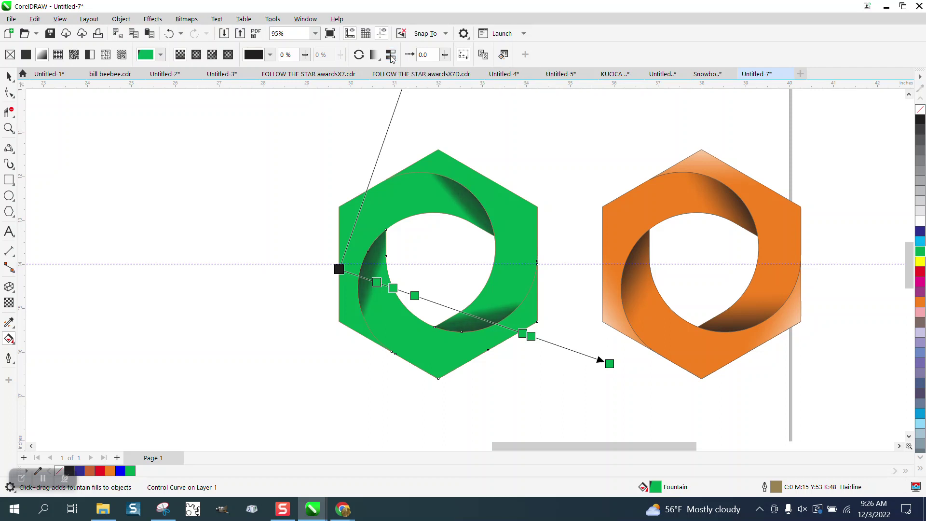
left_click(8, 76)
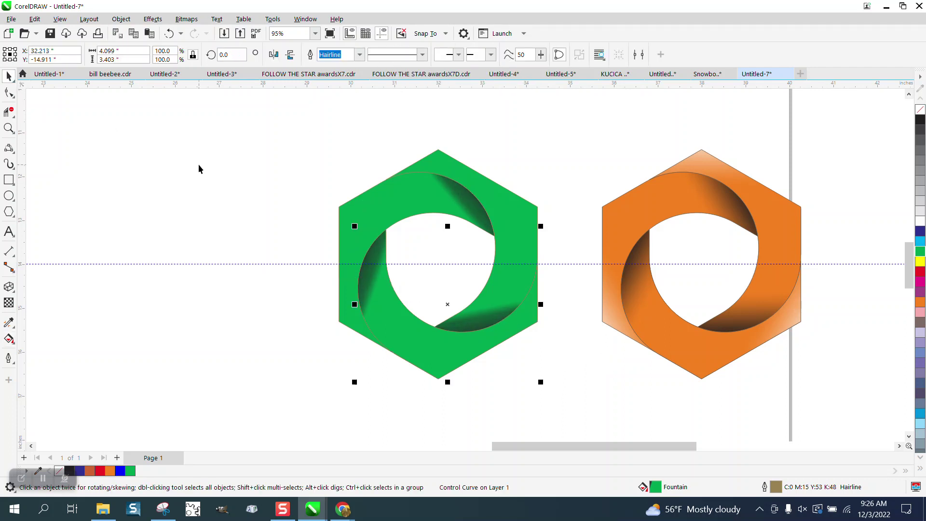
Select the whole green logo and give it a 0.01 in black outline.
left_click_drag(303, 140, 552, 357)
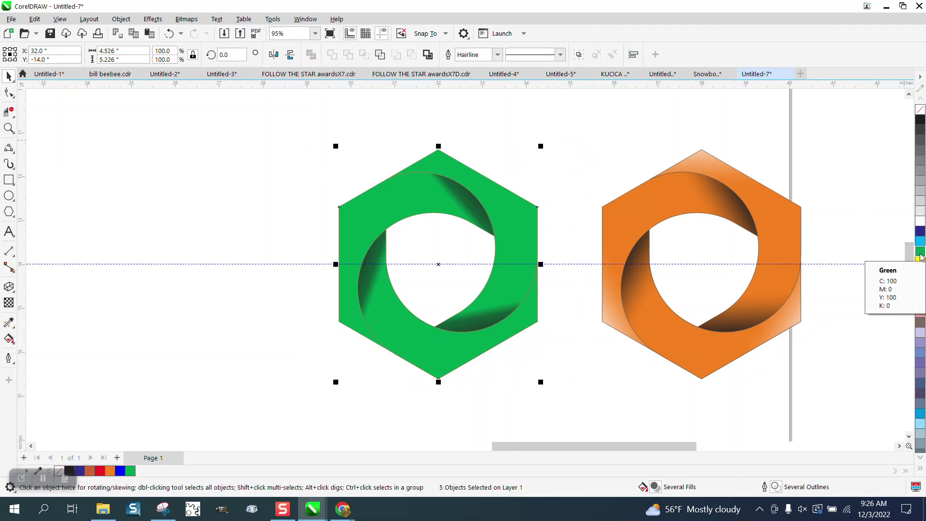
right_click(920, 251)
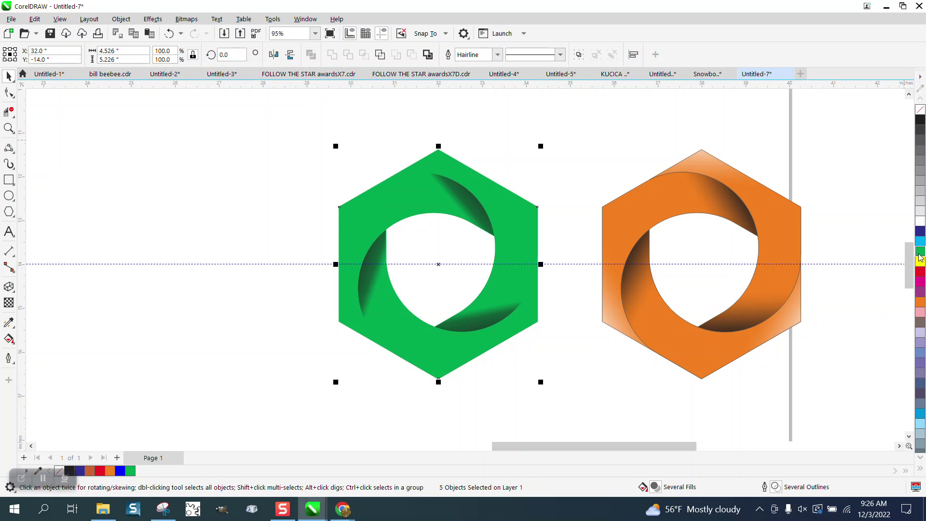
left_click(497, 55)
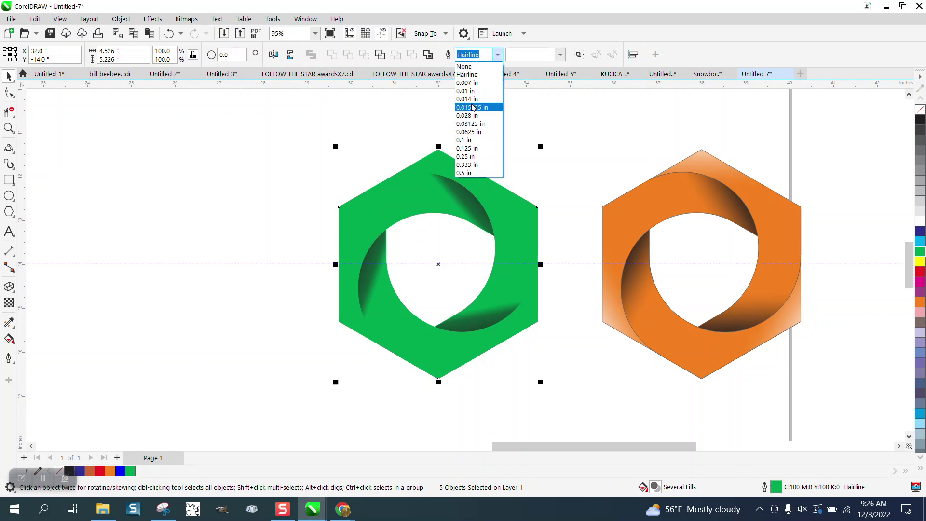
left_click(470, 92)
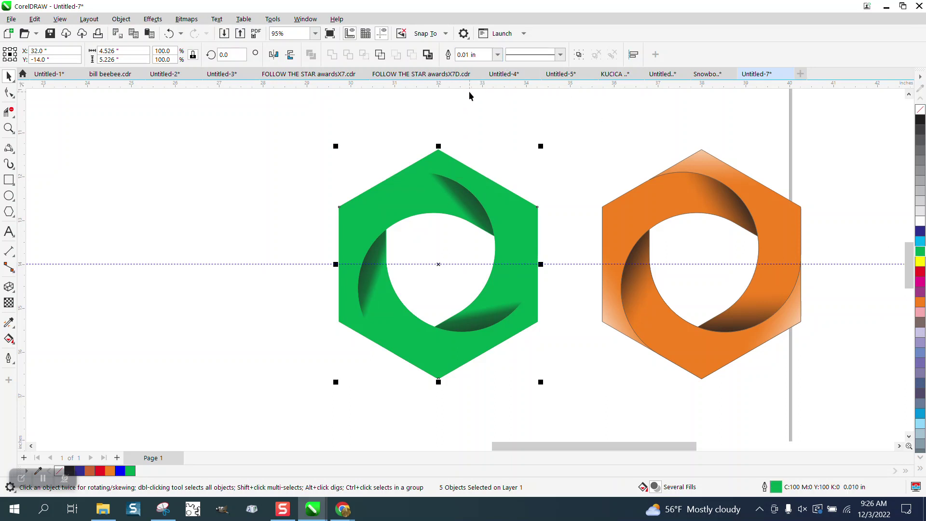
left_click(497, 56)
left_click(468, 138)
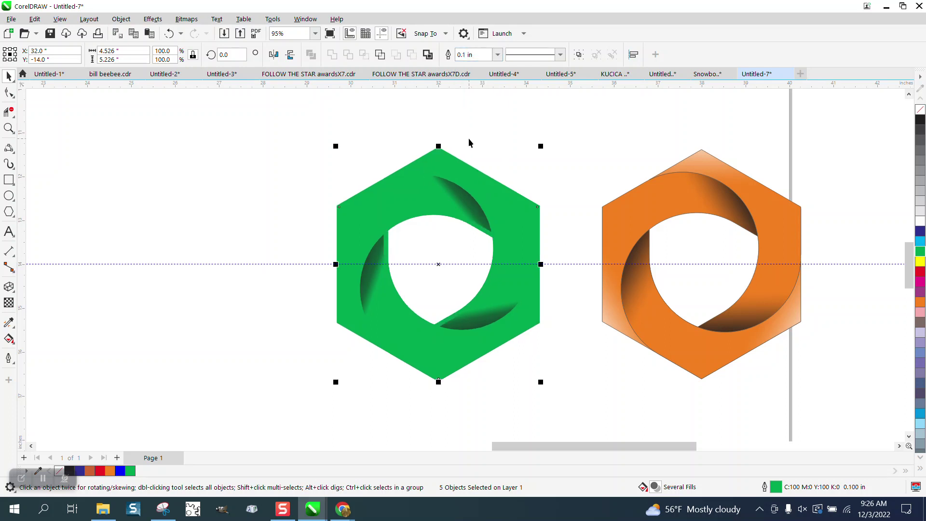
left_click(169, 34)
right_click(918, 120)
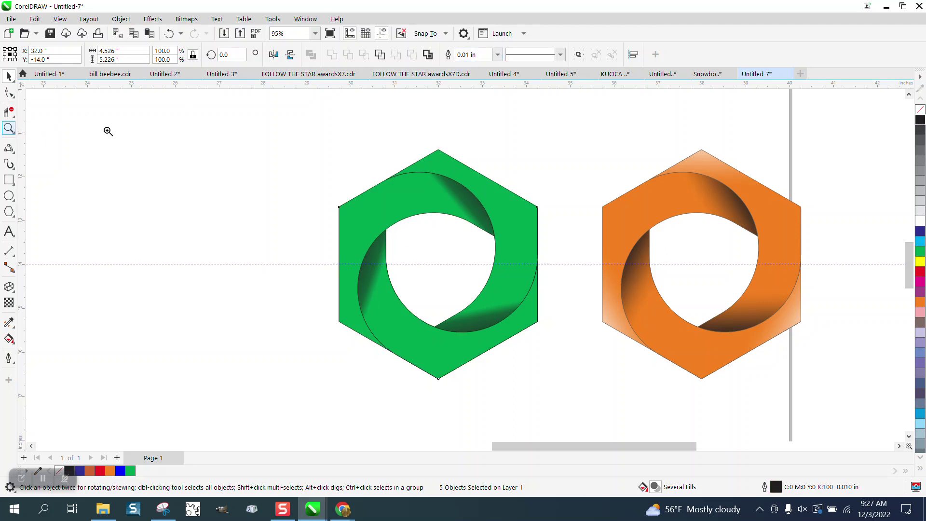
left_click(9, 128)
left_click(459, 201)
scroll(464, 217, "down", 2)
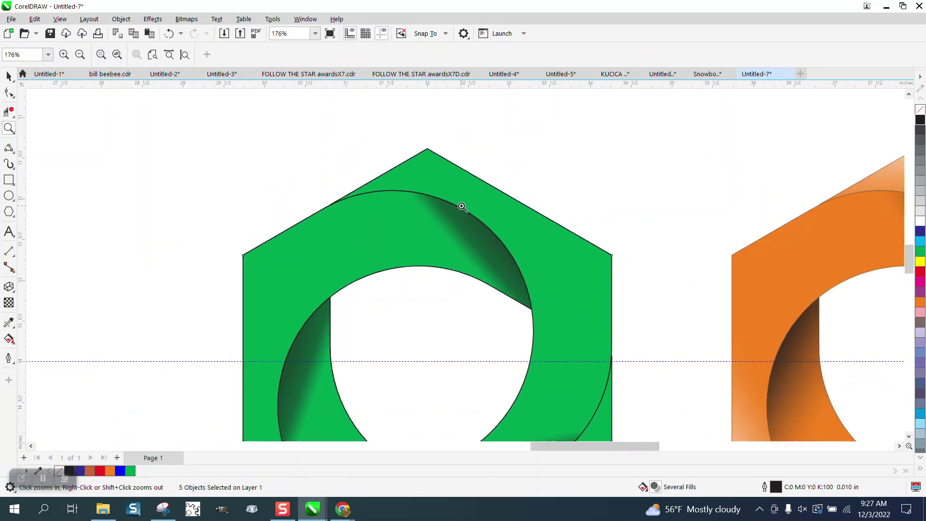